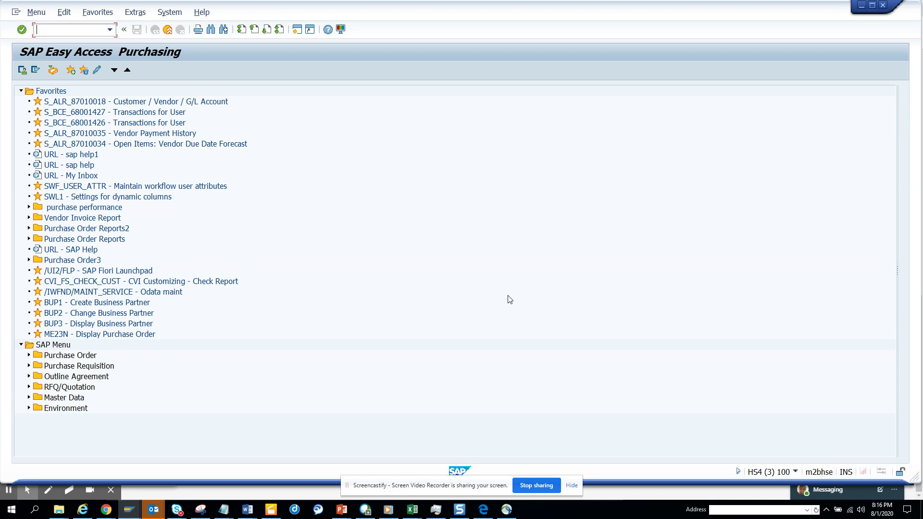
Step: Display database table EKKO in the ABAP Dictionary (se11) to view its 205 fields
text(se11)
key(Return)
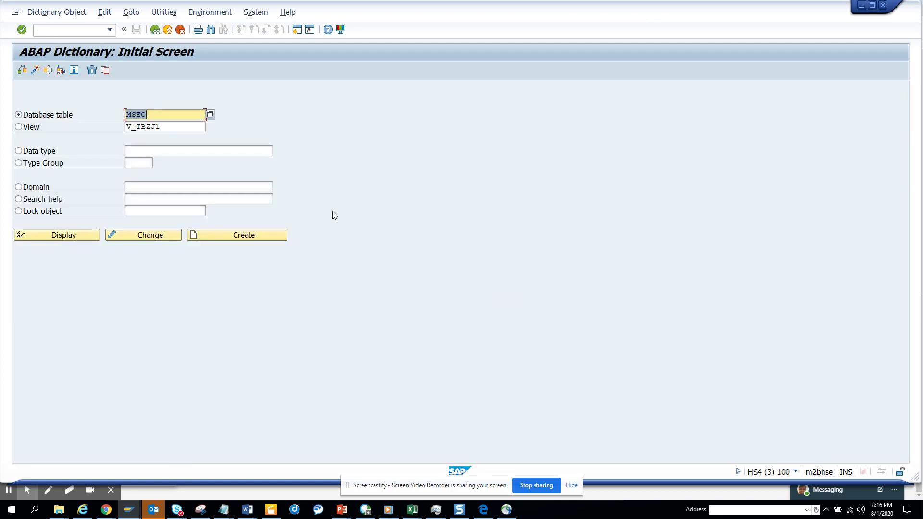
text(ekko)
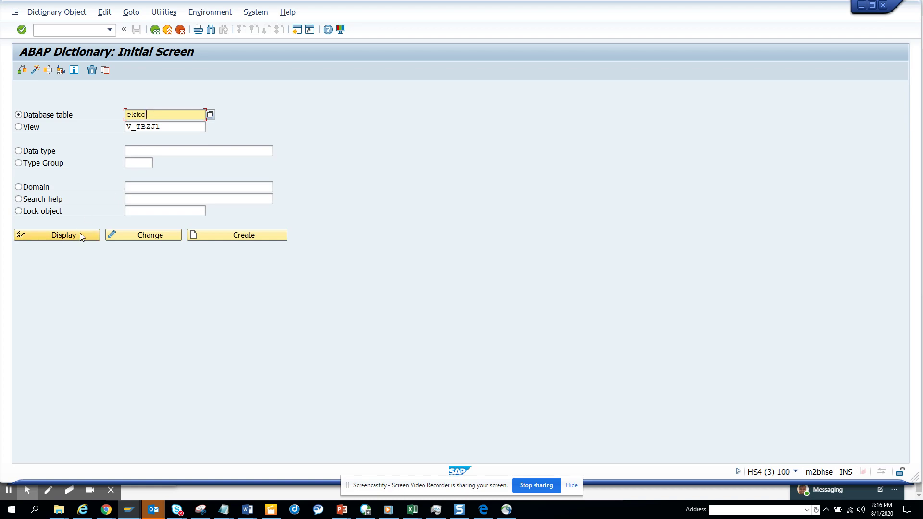
click(80, 233)
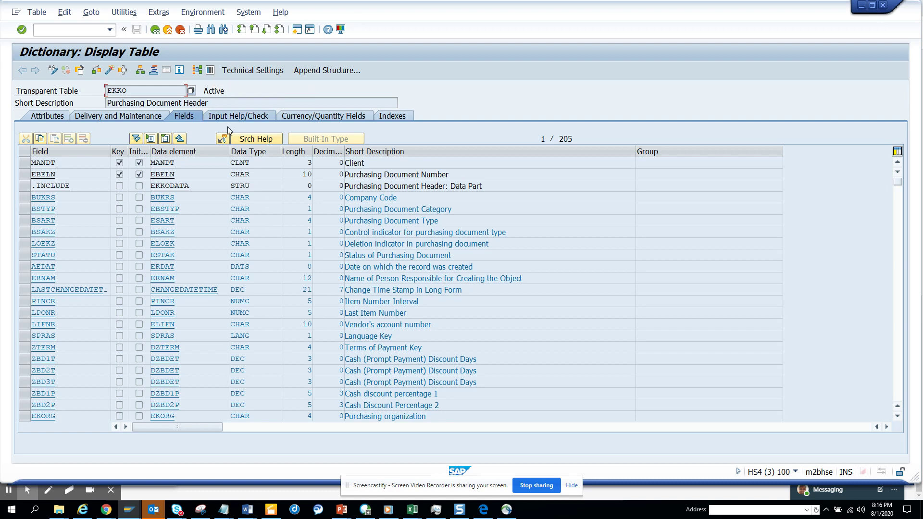
Step: View EKKO's navigation window, then back out twice to the SAP Easy Access Purchasing menu
click(155, 71)
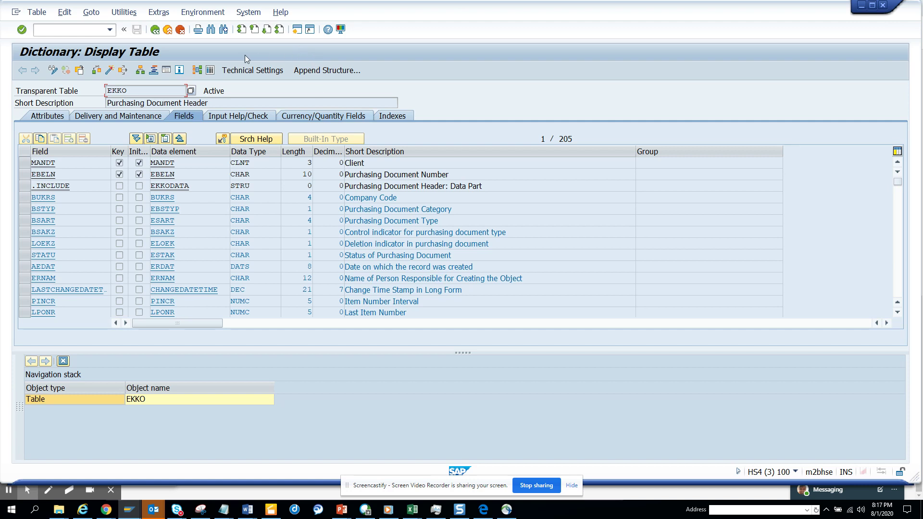
click(155, 30)
click(156, 30)
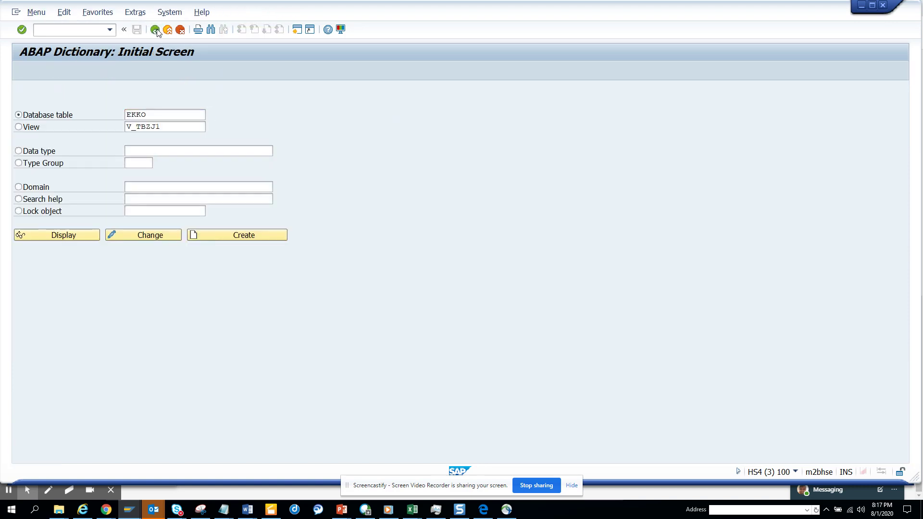
Step: Launch the Table Fields report with /n plus its transaction code and execute it for EKKO
text(/n)
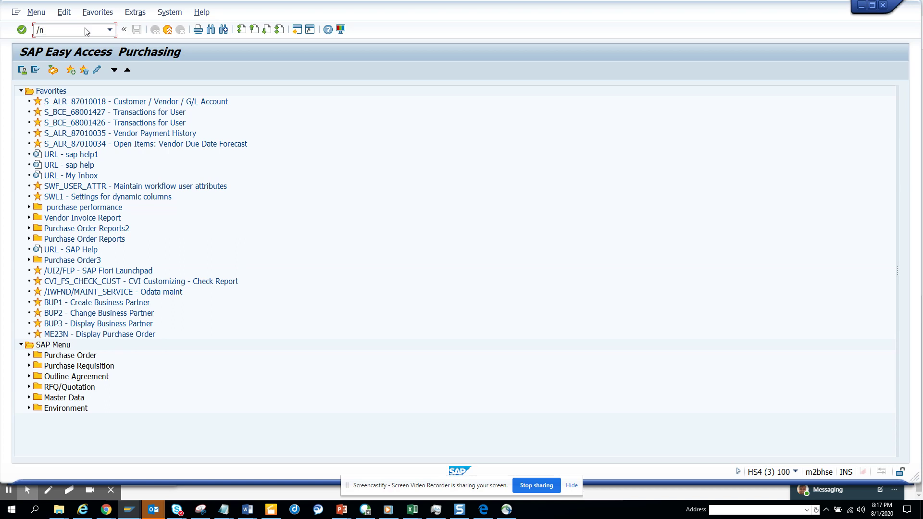
text(S_PH0_48000138)
drag(41, 29, 105, 28)
key(Return)
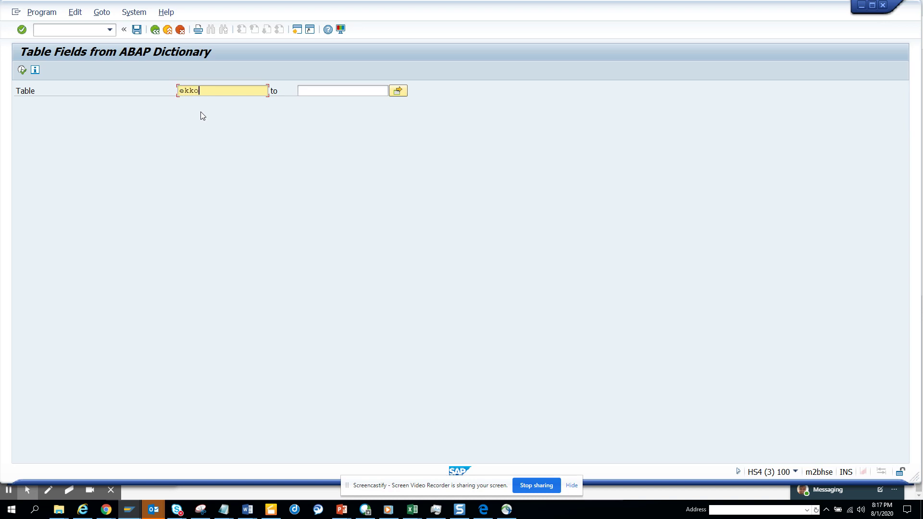
click(22, 70)
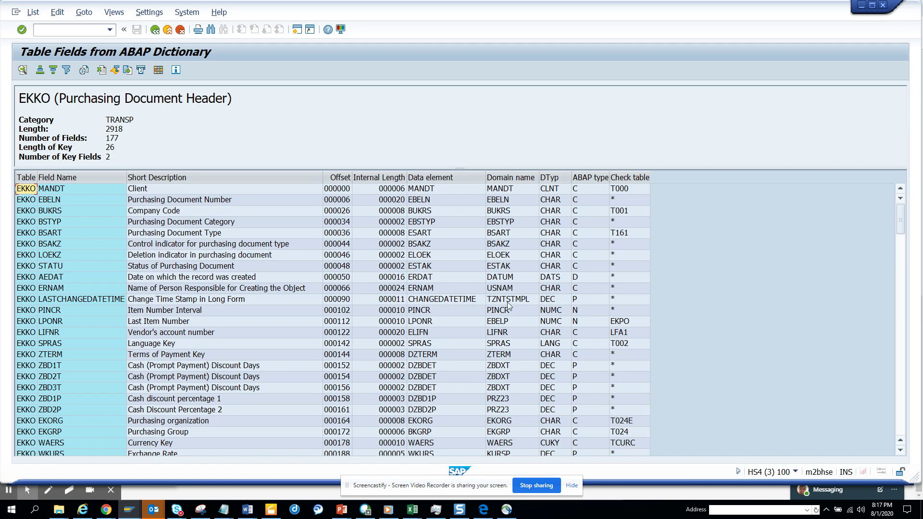
click(155, 29)
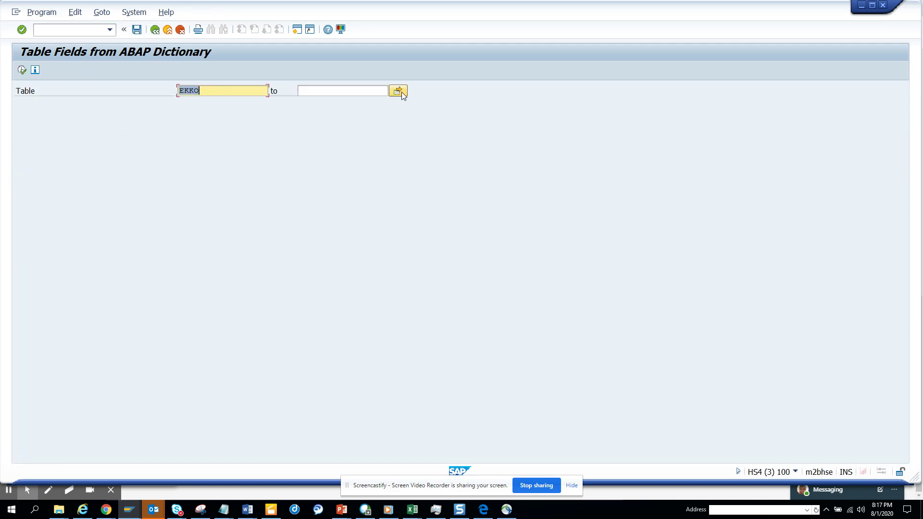
Step: Add mara as a second Table value beside EKKO and execute the report for both
click(401, 91)
click(75, 167)
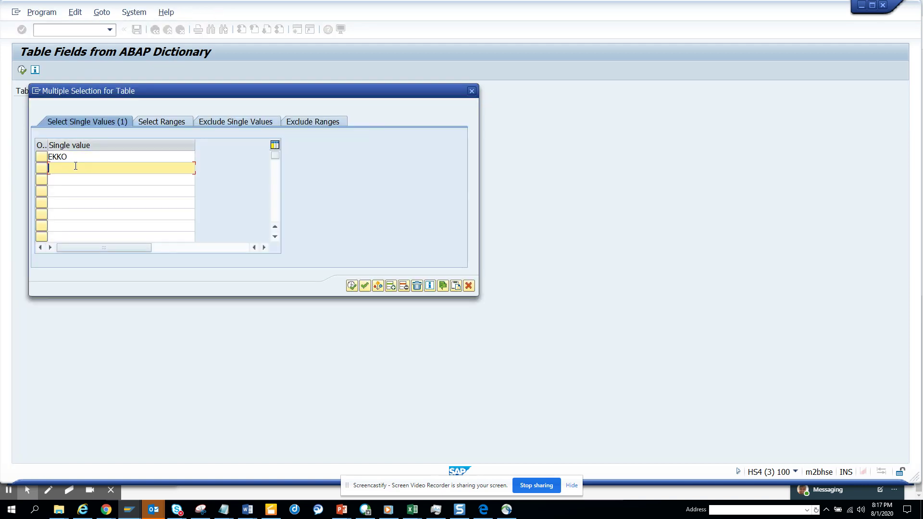
text(mara)
click(352, 285)
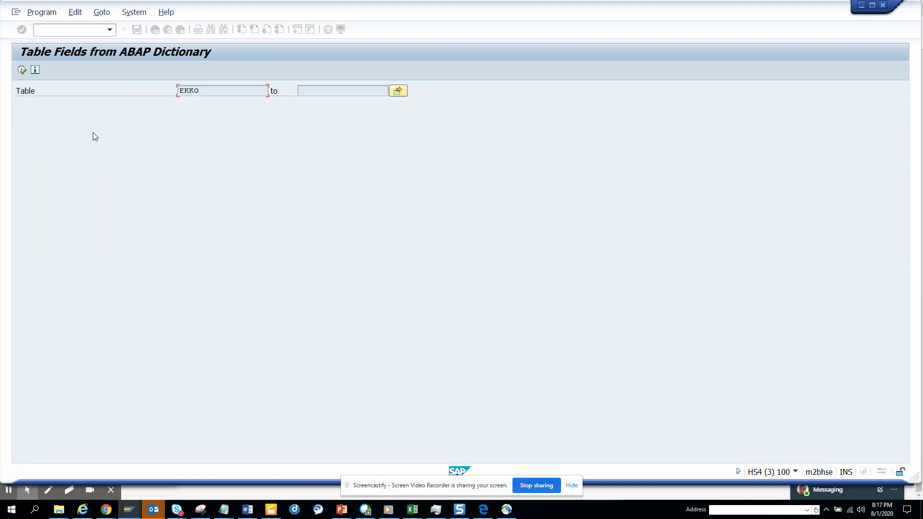
click(23, 71)
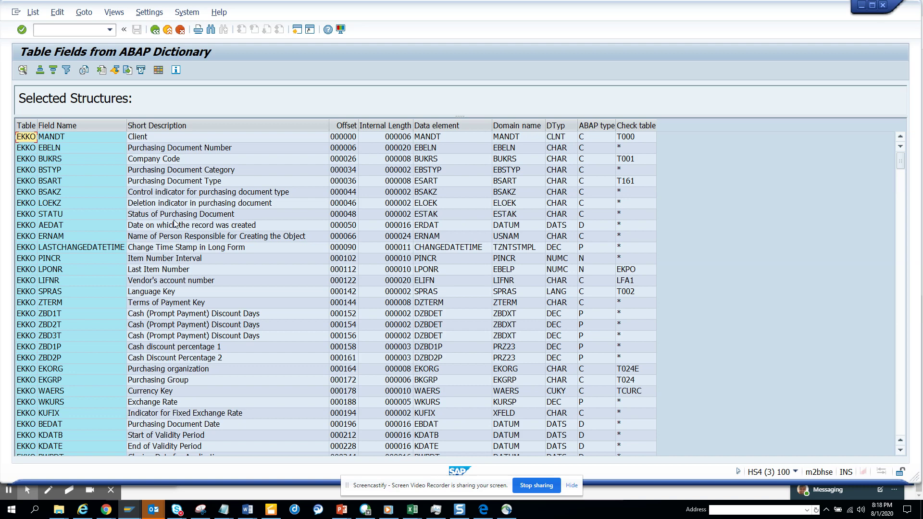
click(35, 258)
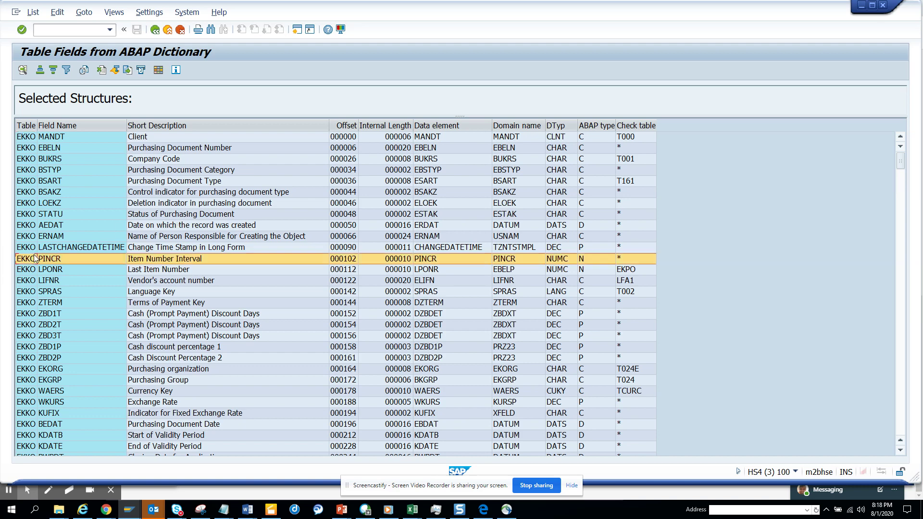
key(Page_Down)
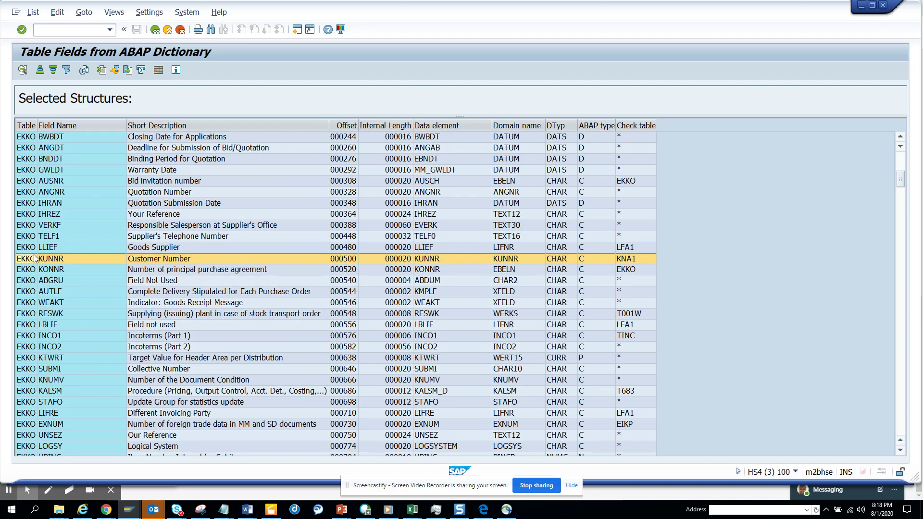
key(Page_Down)
key(Page_Down)
key(Page_Down)
key(Page_Down)
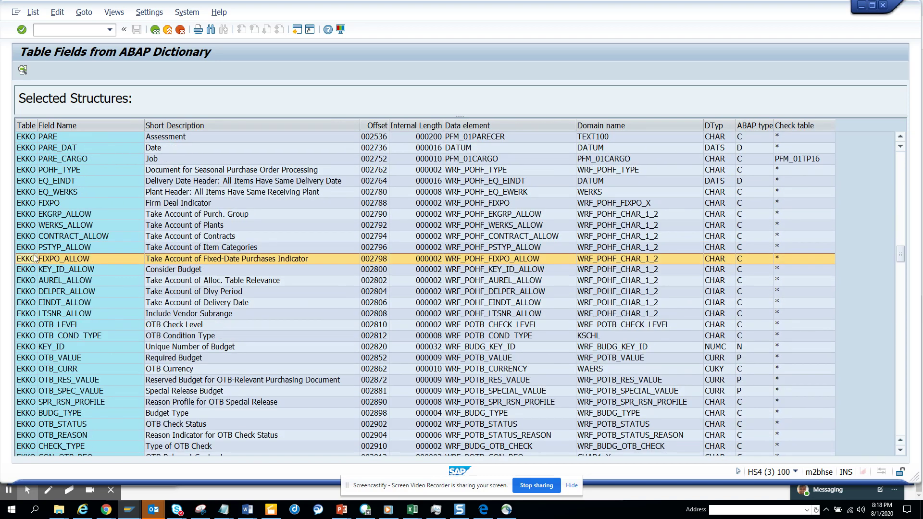
key(Page_Down)
key(Page_Down)
key(Page_Down)
key(Page_Down)
key(Page_Down)
key(Page_Down)
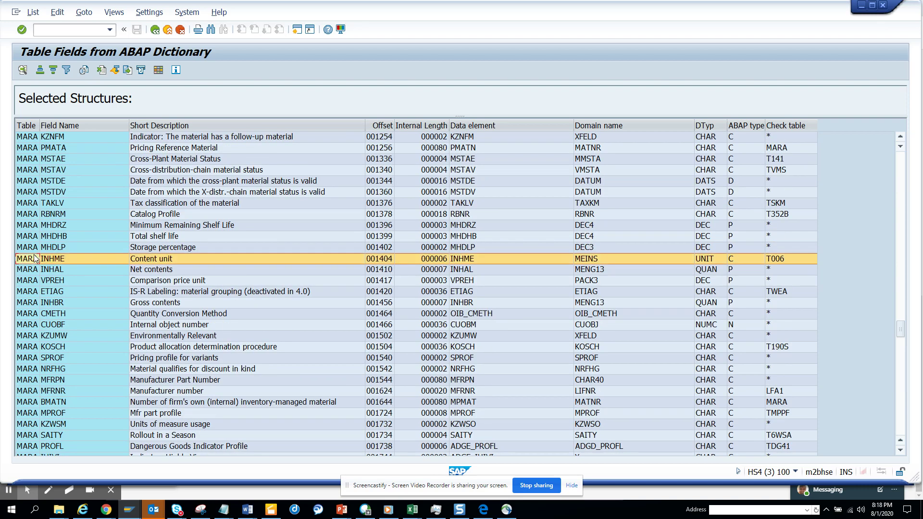
key(Page_Down)
key(Page_Down)
key(Page_Down)
key(Page_Down)
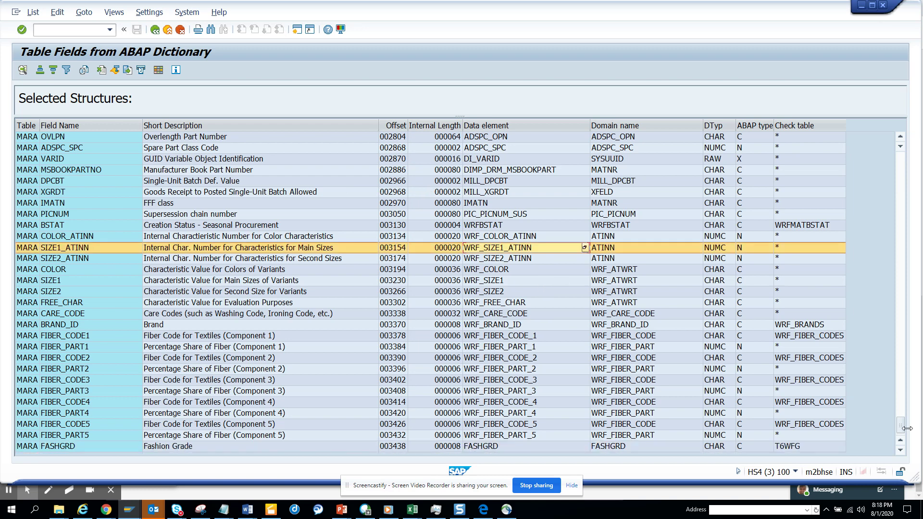
drag(905, 430, 901, 161)
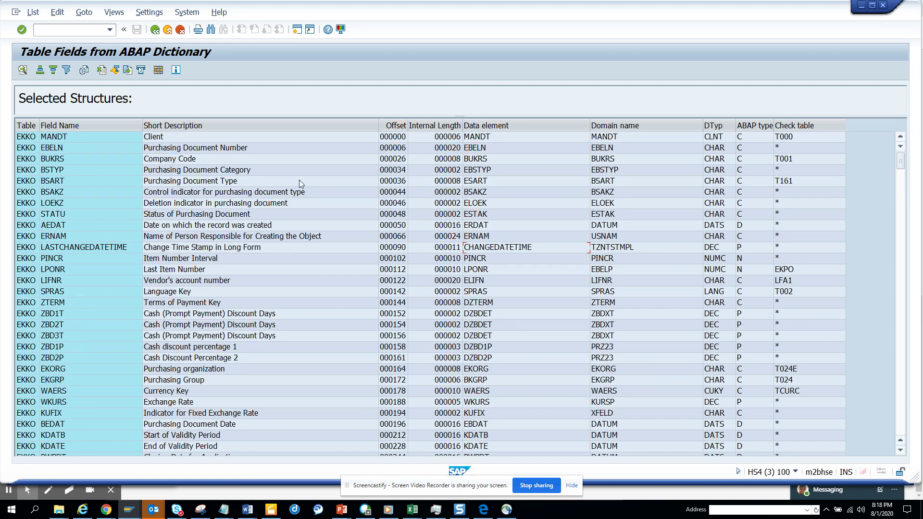
Step: Sort the EKKO/MARA field list ascending by Field Name, review the result, then go back
click(81, 125)
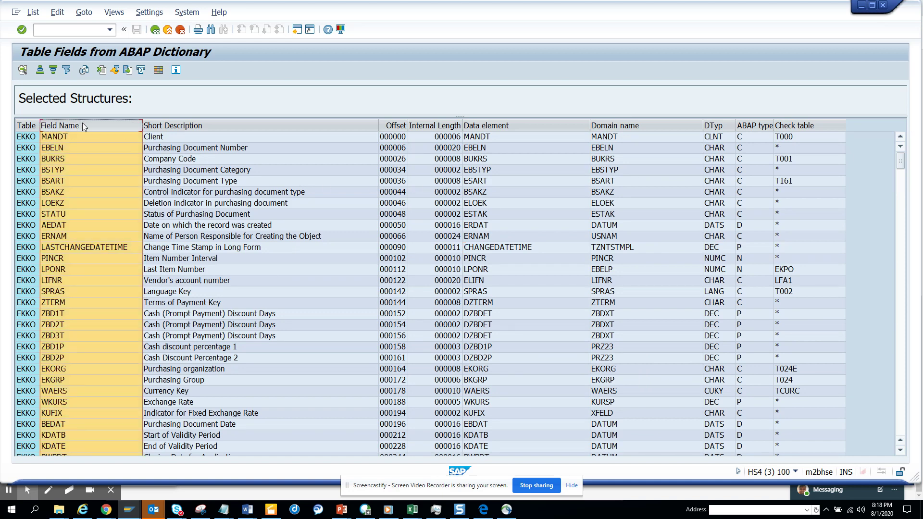
click(45, 72)
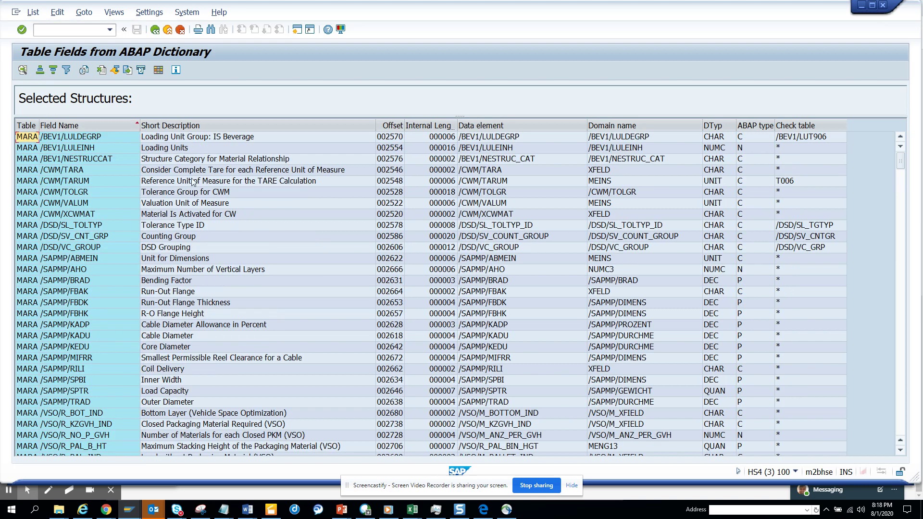
drag(902, 166, 918, 294)
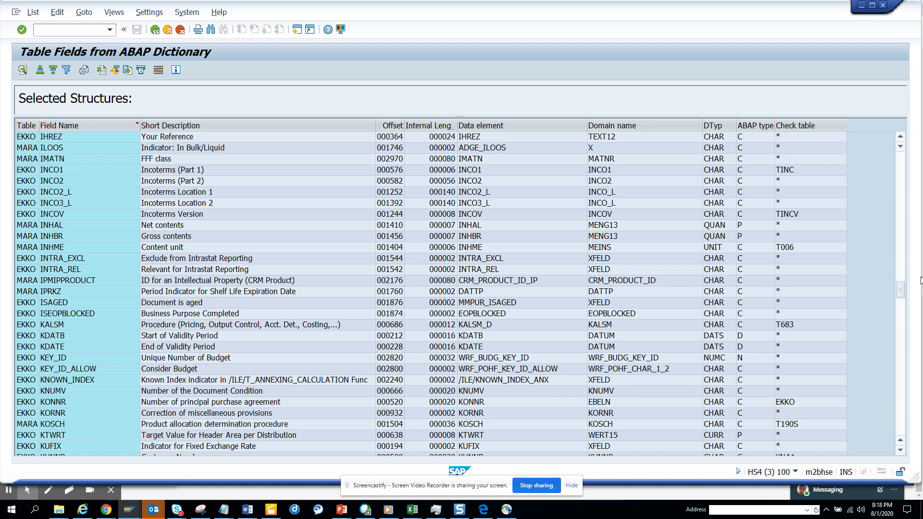
drag(901, 293, 904, 387)
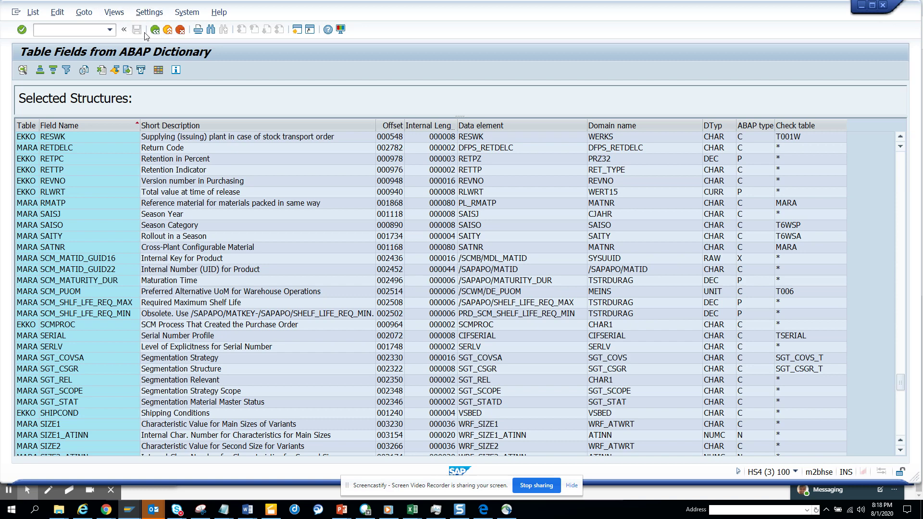
click(156, 31)
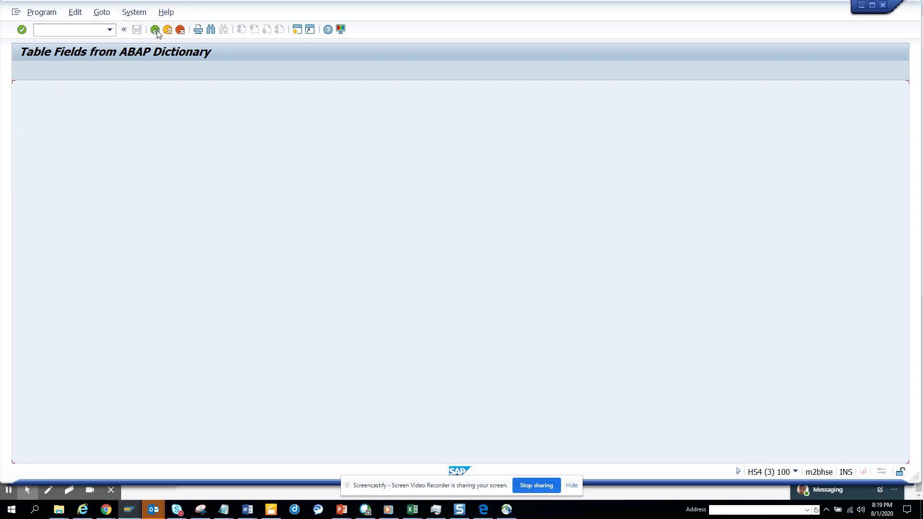